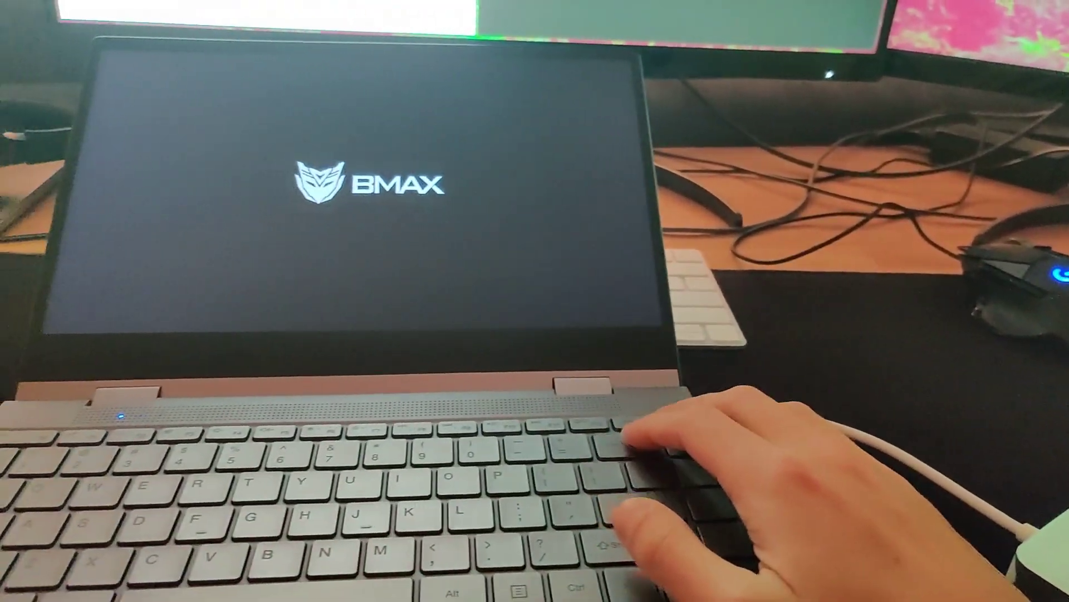
Step: In Aptio setup, set Boot Option #1 to UEFI: Intenso, then save and exit
key("Delete")
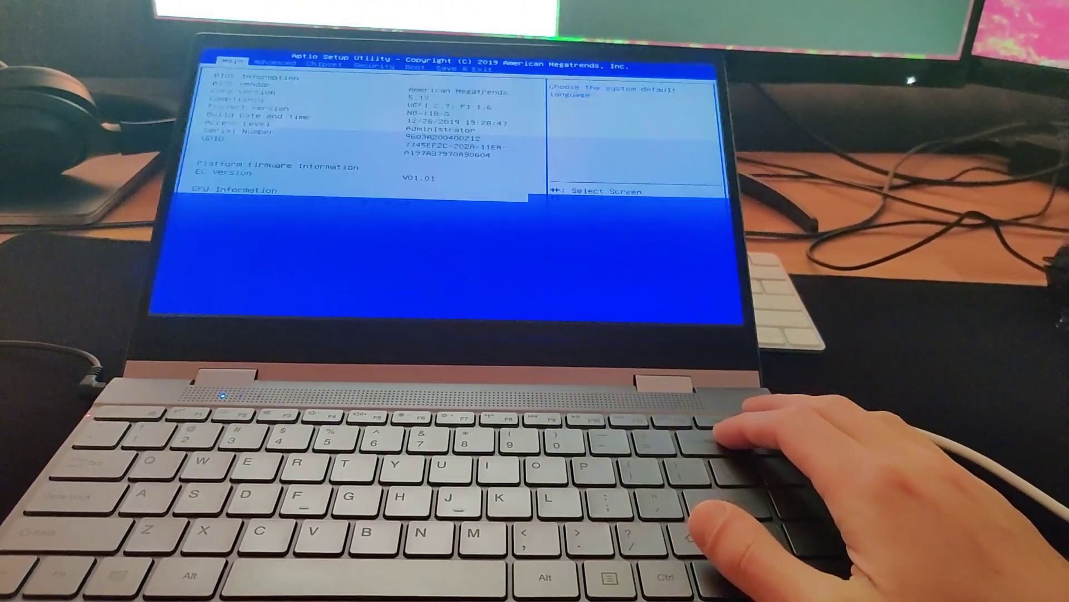
key("Right")
key("Right")
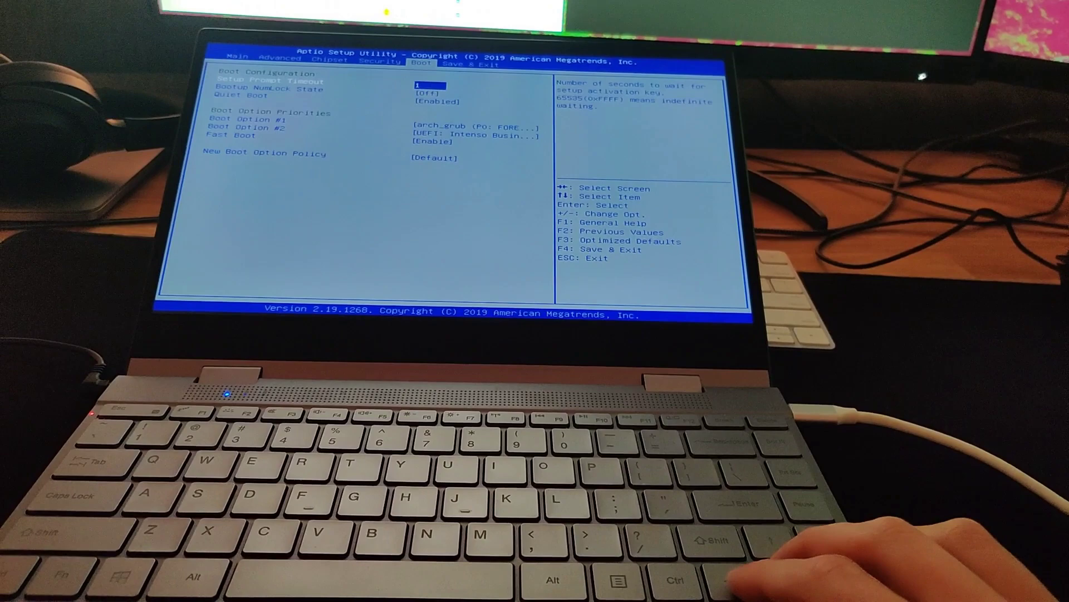
key("Return")
key("Down")
key("Return")
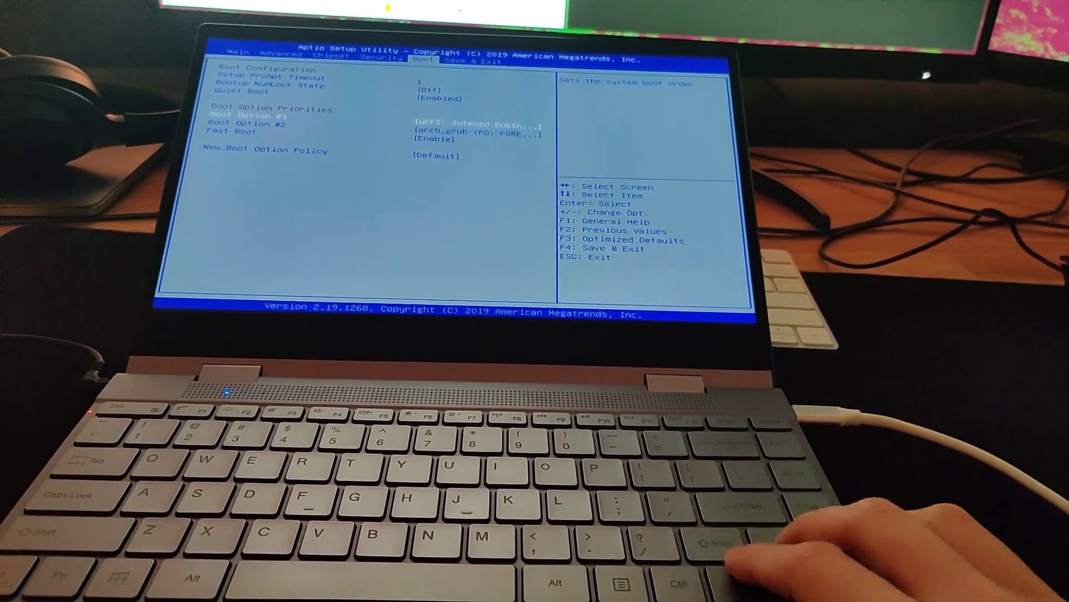
key("Return")
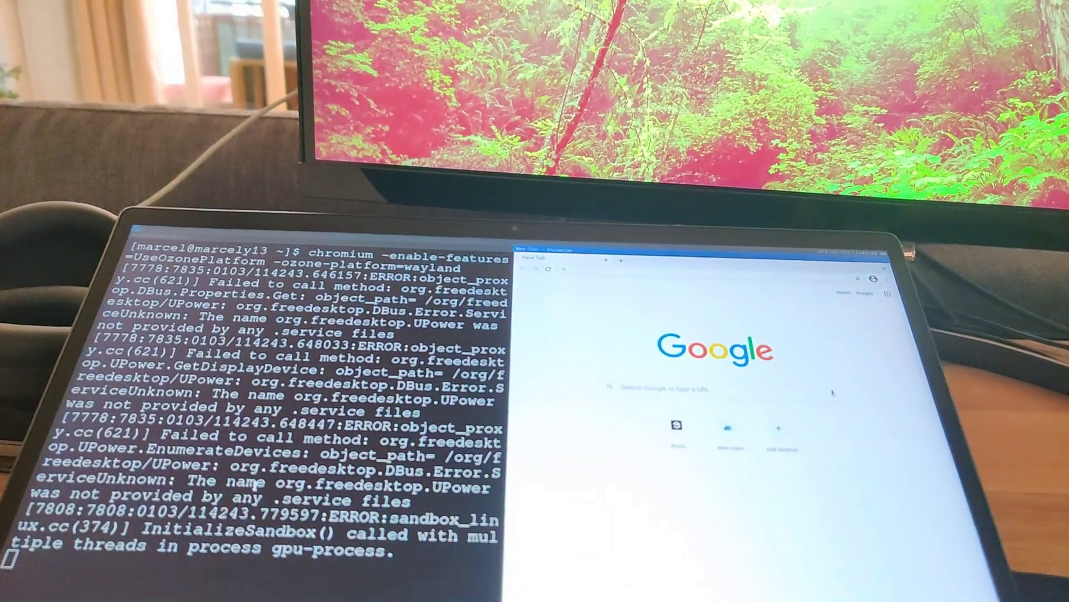
type("9gag.com")
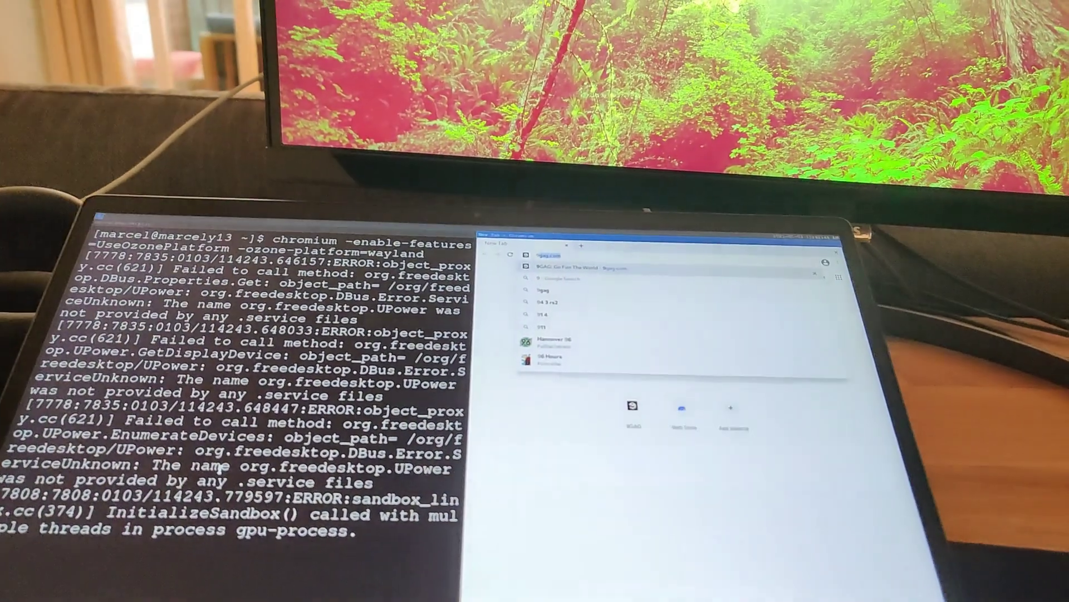
Step: Load 9gag.com in Chromium beside the terminal
key("Return")
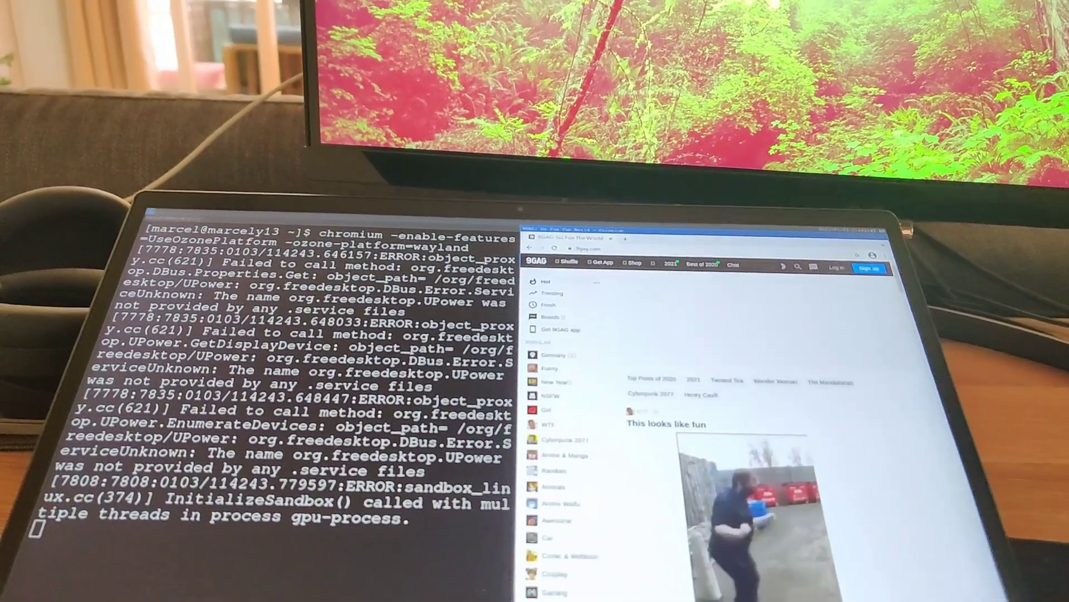
scroll(749, 376, "down", 5)
scroll(739, 288, "down", 5)
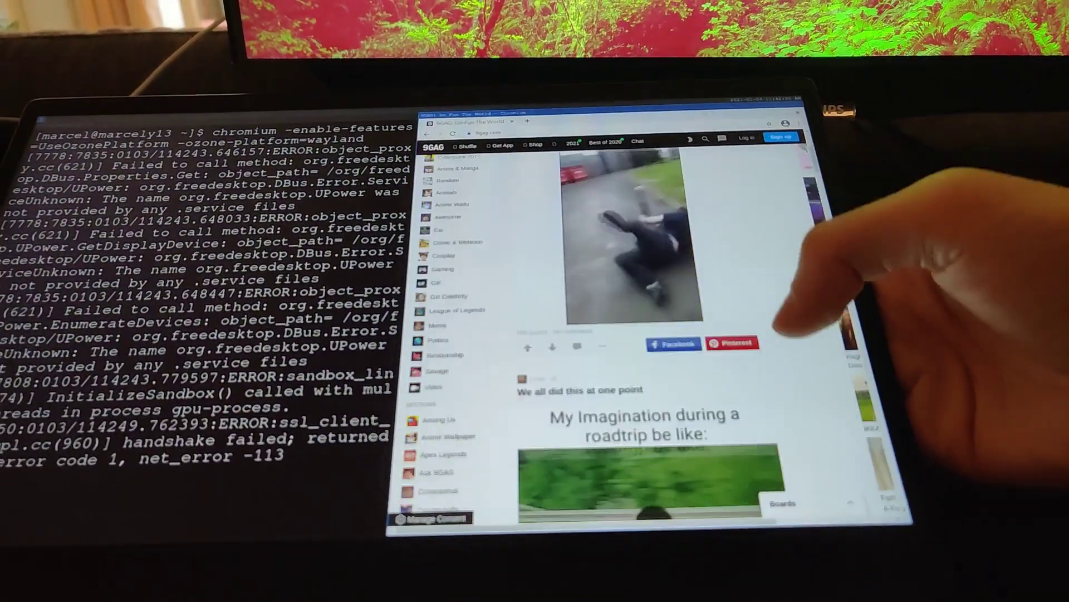
scroll(727, 230, "down", 5)
scroll(752, 252, "down", 5)
scroll(794, 251, "down", 5)
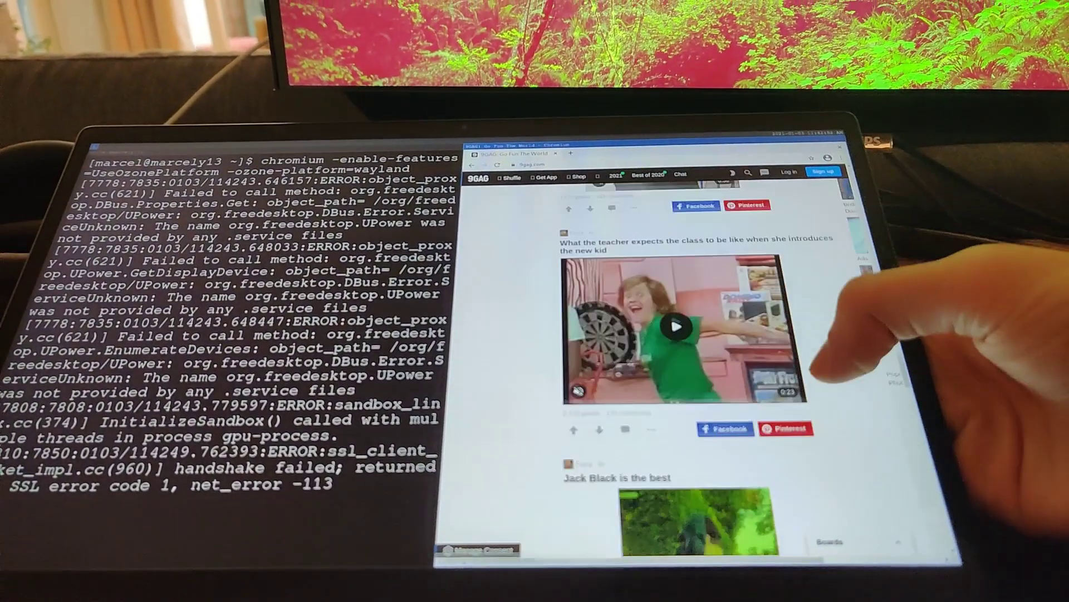
scroll(651, 334, "up", 5)
scroll(753, 335, "down", 5)
scroll(752, 293, "down", 5)
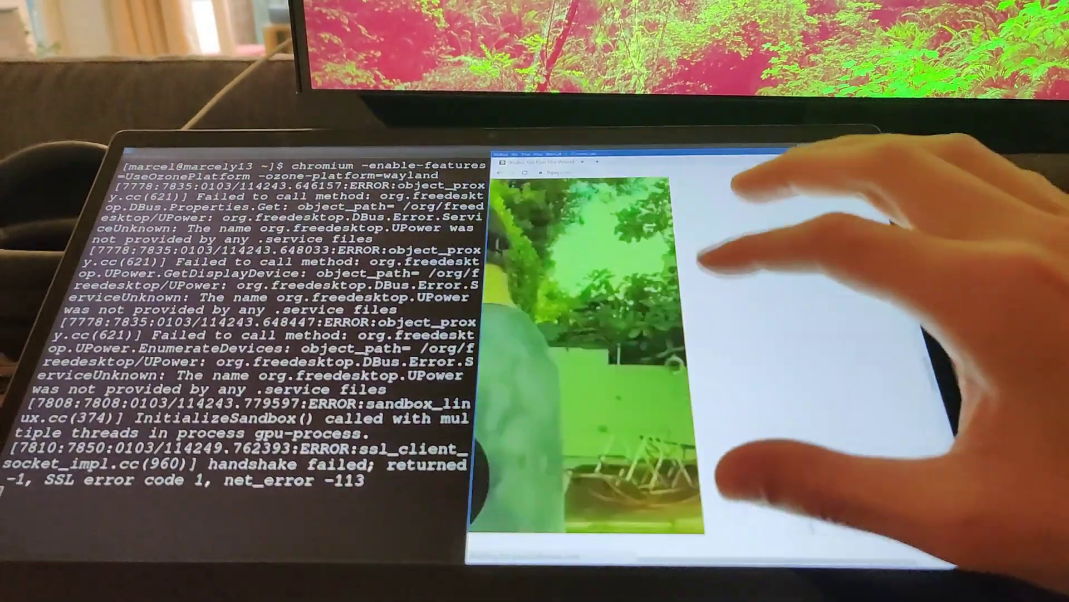
scroll(752, 268, "down", 5)
scroll(752, 250, "down", 5)
scroll(785, 184, "down", 5)
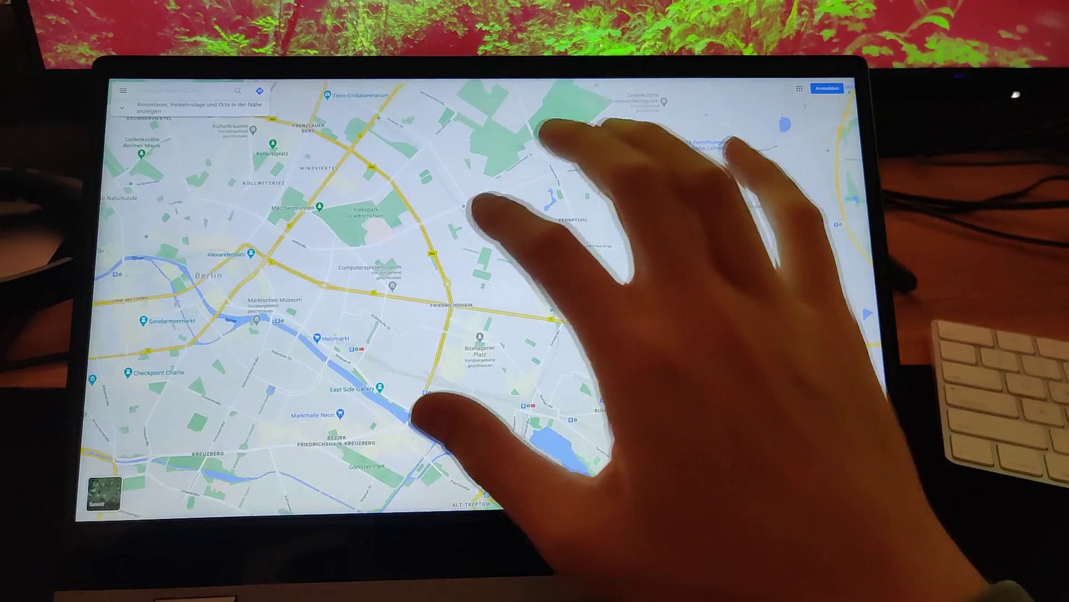
scroll(544, 292, "down", 3)
scroll(502, 276, "down", 3)
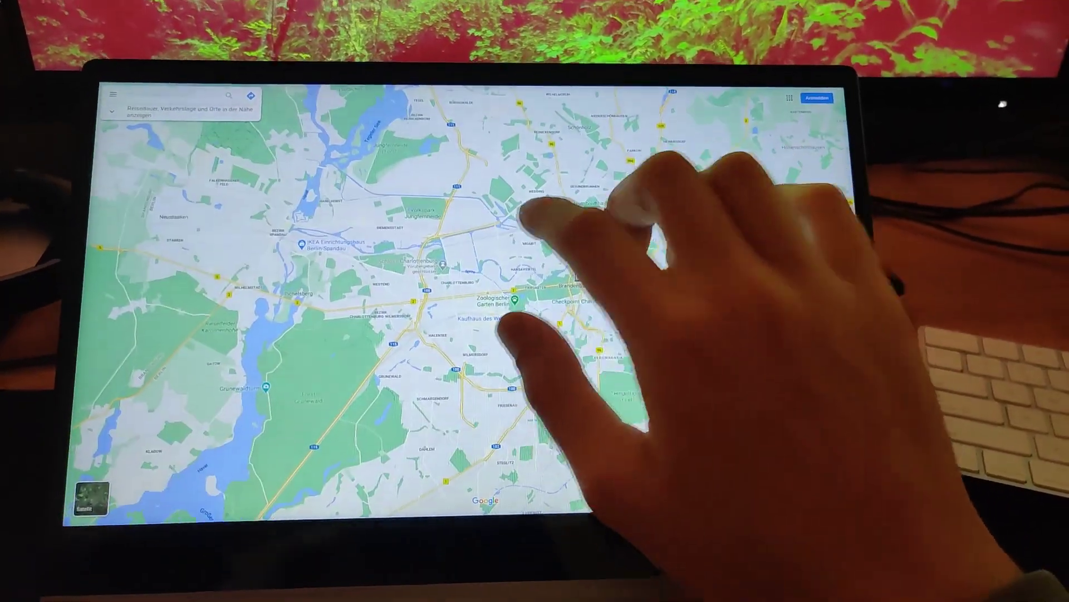
scroll(518, 276, "up", 3)
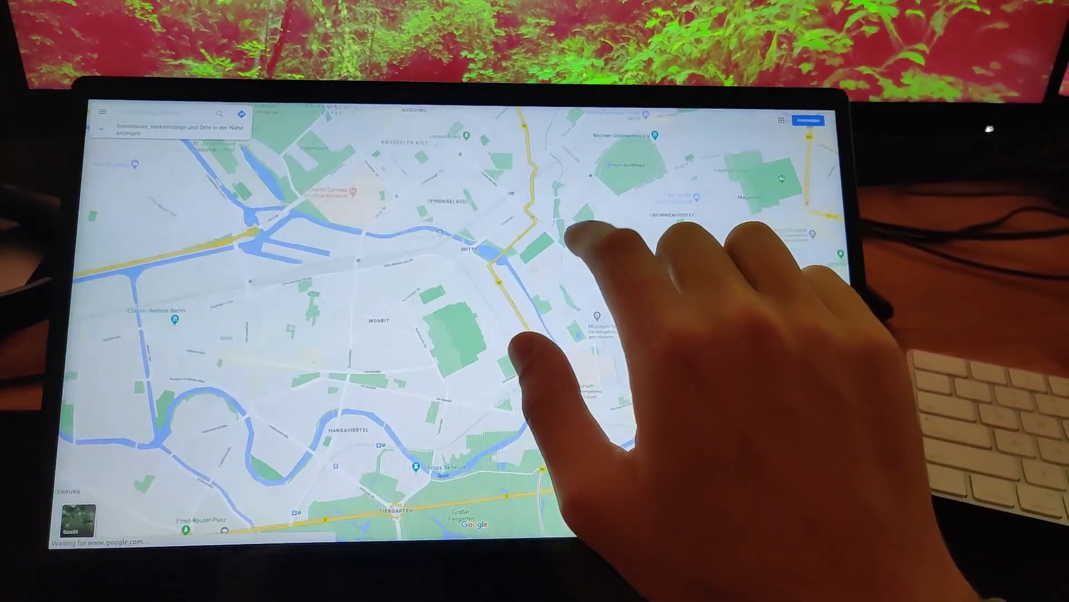
scroll(585, 293, "down", 3)
scroll(585, 293, "down", 2)
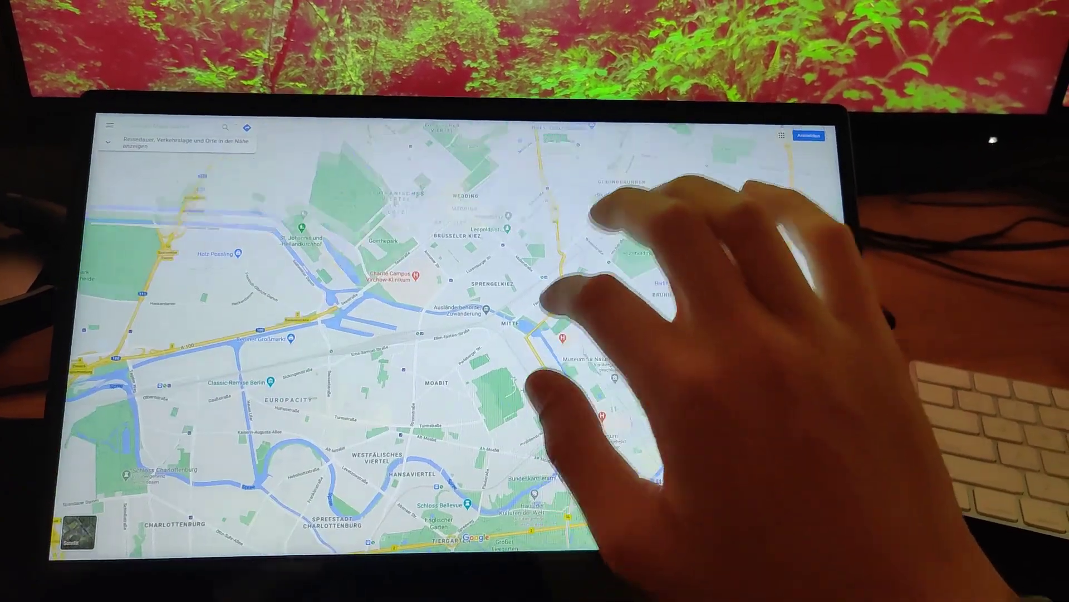
Step: Pan the Berlin map onto the Tiergarten, then spin the globe from Africa toward Asia
left_click_drag(585, 251, 586, 318)
scroll(552, 334, "up", 3)
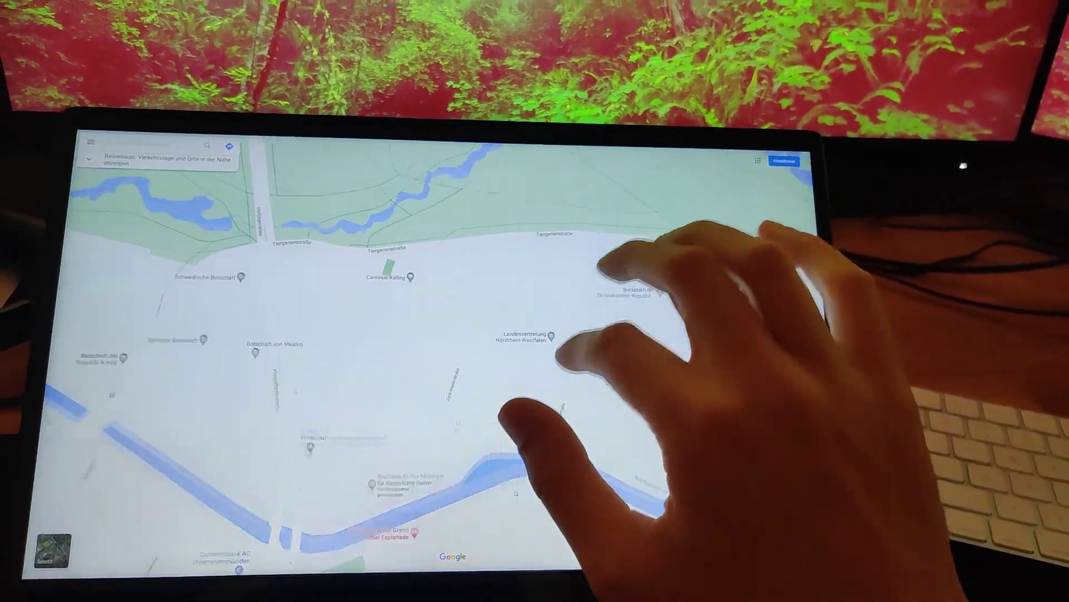
left_click_drag(535, 252, 535, 418)
scroll(468, 335, "up", 2)
scroll(468, 334, "up", 3)
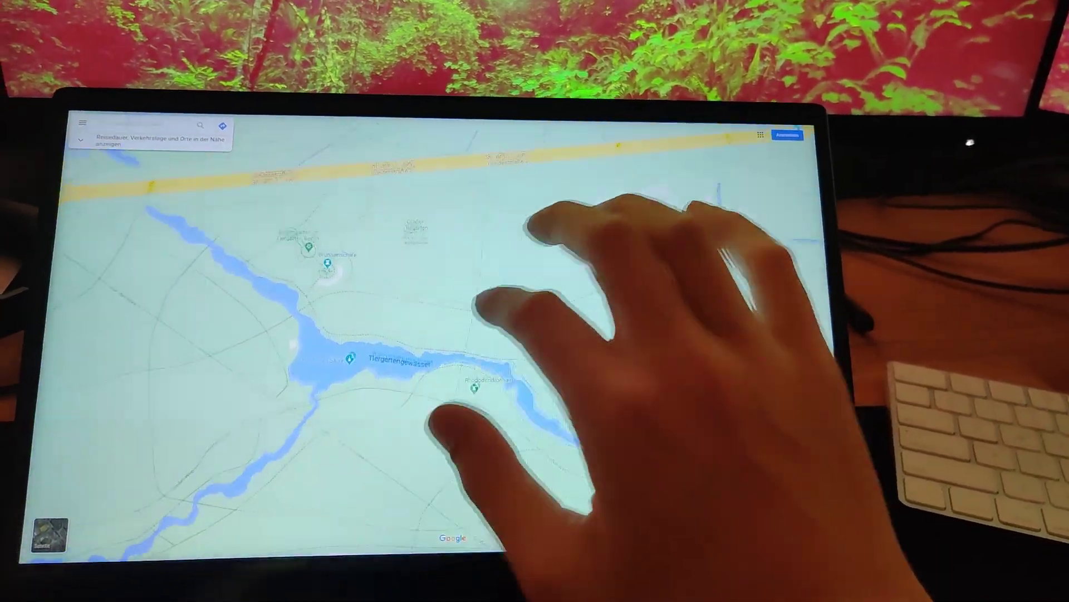
scroll(501, 335, "up", 2)
scroll(502, 335, "up", 1)
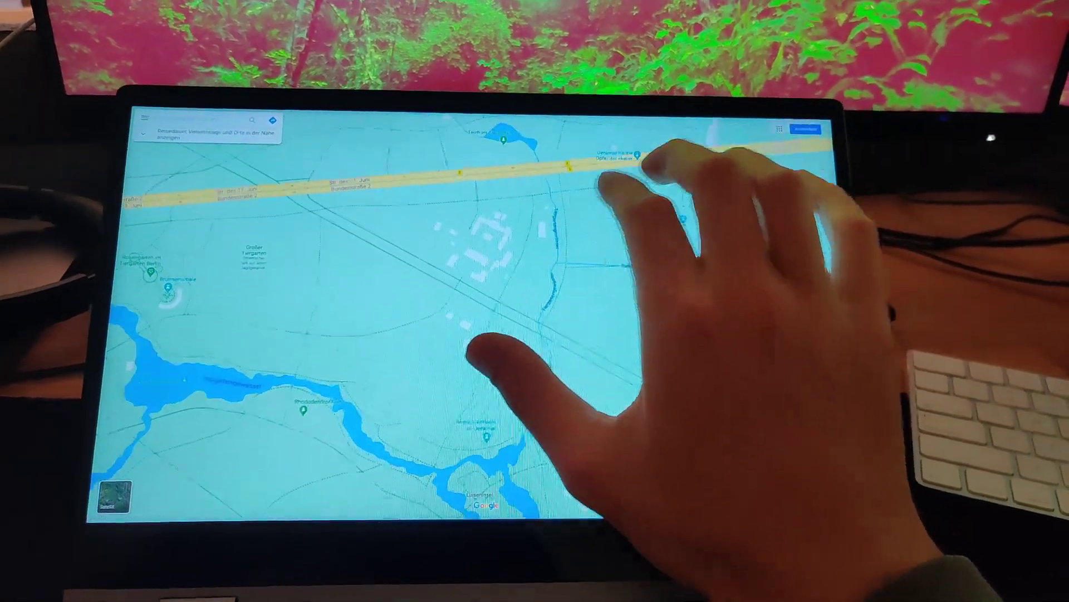
scroll(601, 267, "down", 2)
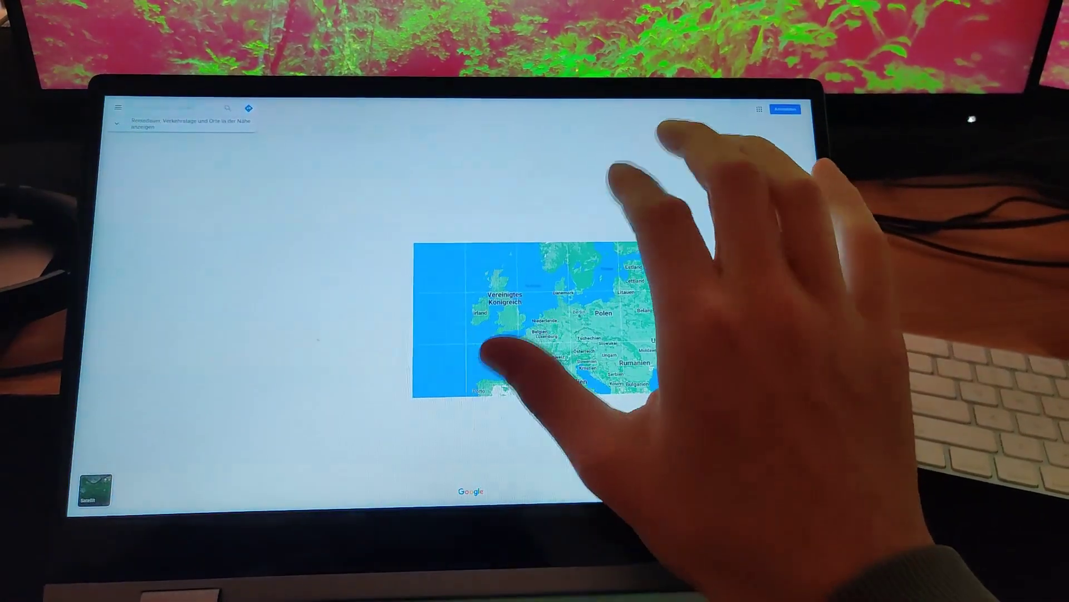
scroll(569, 318, "down", 2)
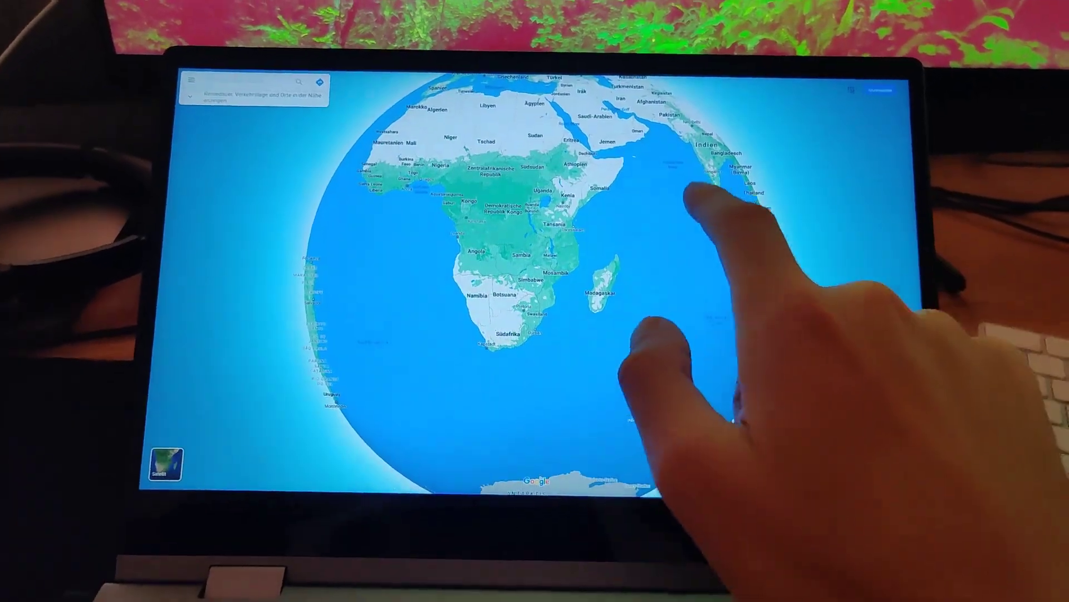
left_click_drag(692, 203, 585, 358)
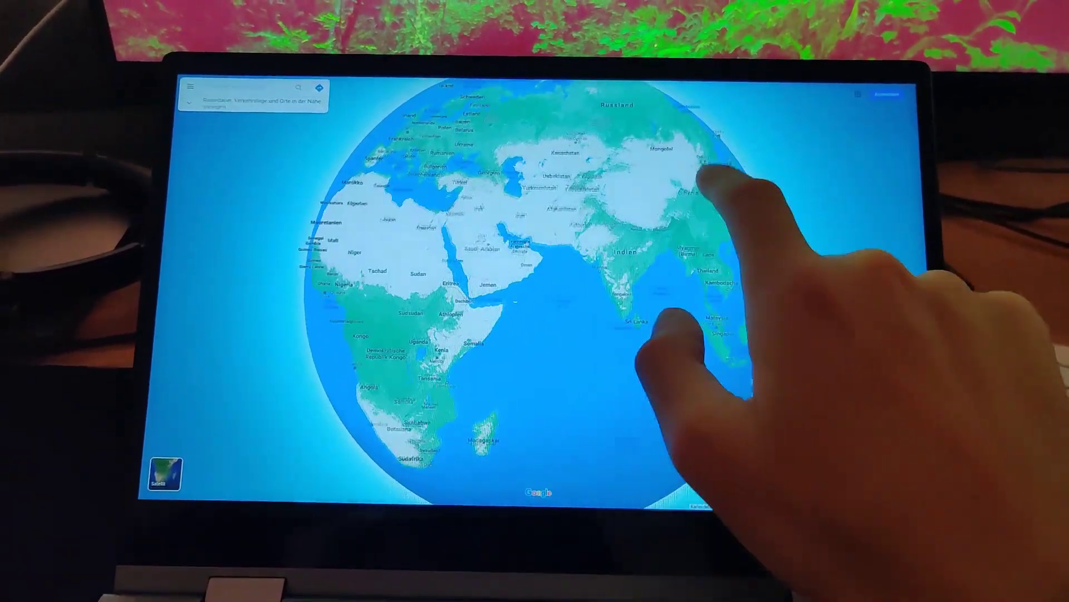
left_click_drag(716, 191, 622, 385)
Step: Spin the globe toward North America, Antarctica, Europe and Australia
mouse_move(502, 167)
left_mouse_down()
mouse_move(489, 262)
mouse_move(800, 298)
left_mouse_up()
mouse_move(434, 210)
left_mouse_down()
mouse_move(549, 323)
mouse_move(577, 238)
mouse_move(633, 143)
mouse_move(692, 191)
left_mouse_up()
scroll(636, 267, "up", 10)
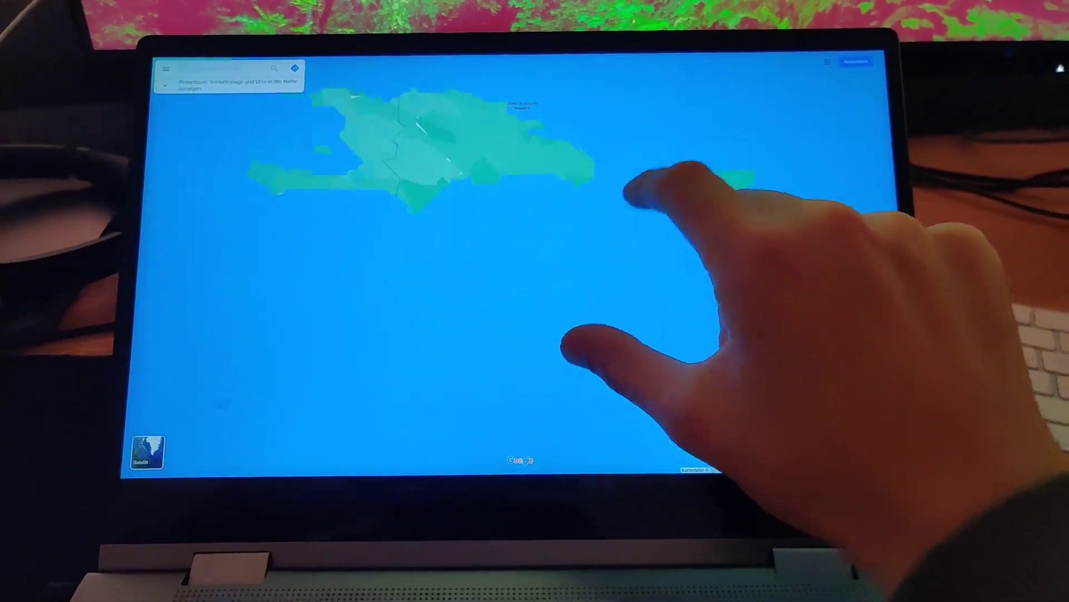
scroll(614, 251, "down", 5)
scroll(614, 268, "down", 3)
scroll(568, 276, "down", 3)
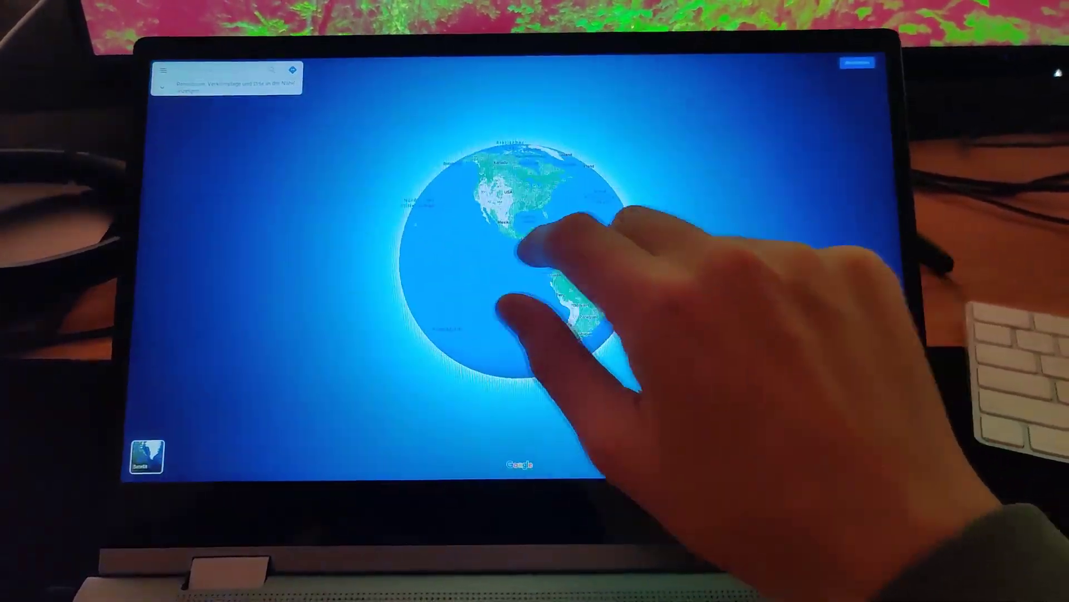
scroll(552, 302, "down", 1)
mouse_move(568, 293)
left_mouse_down()
mouse_move(633, 191)
mouse_move(477, 287)
mouse_move(627, 251)
left_mouse_up()
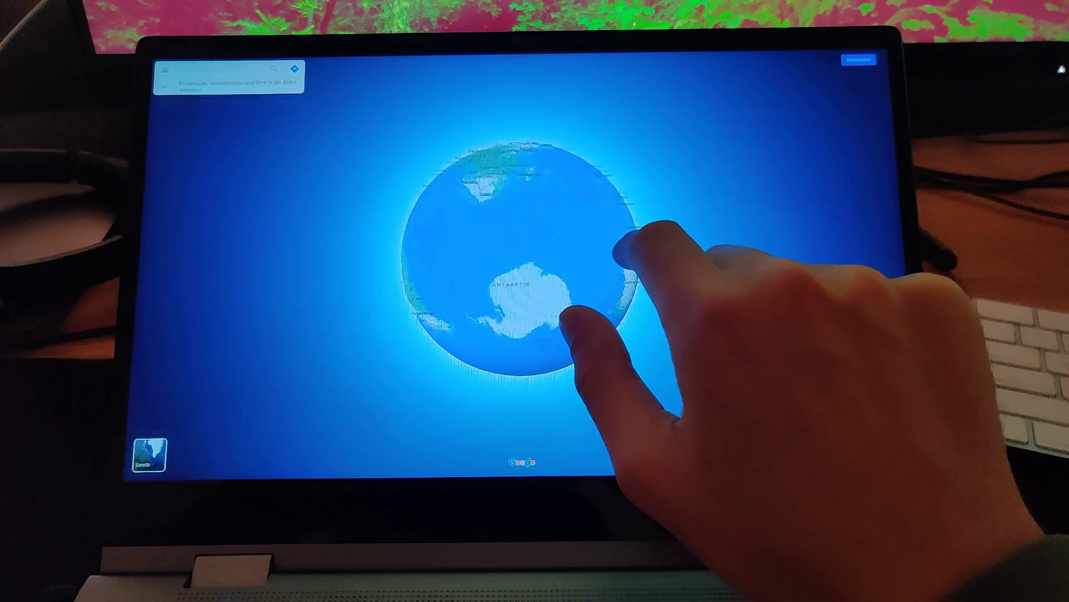
left_click_drag(577, 209, 577, 284)
scroll(555, 263, "up", 3)
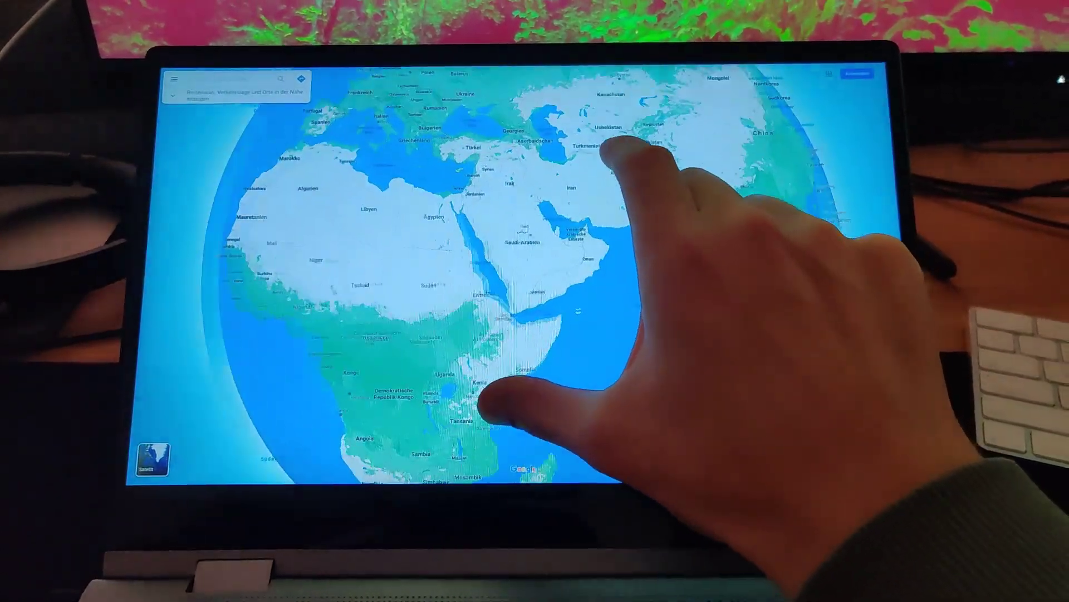
scroll(568, 281, "down", 2)
scroll(560, 284, "down", 1)
left_click_drag(585, 284, 568, 297)
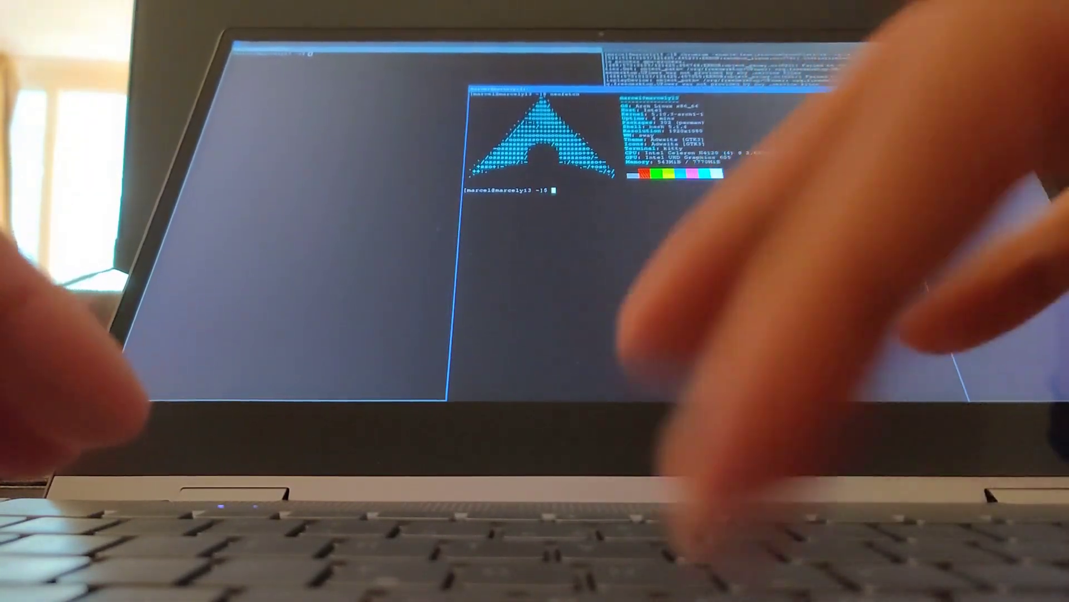
Step: Tile the floating neofetch terminal and drag it across the columns into the left pane
key("super+shift+space")
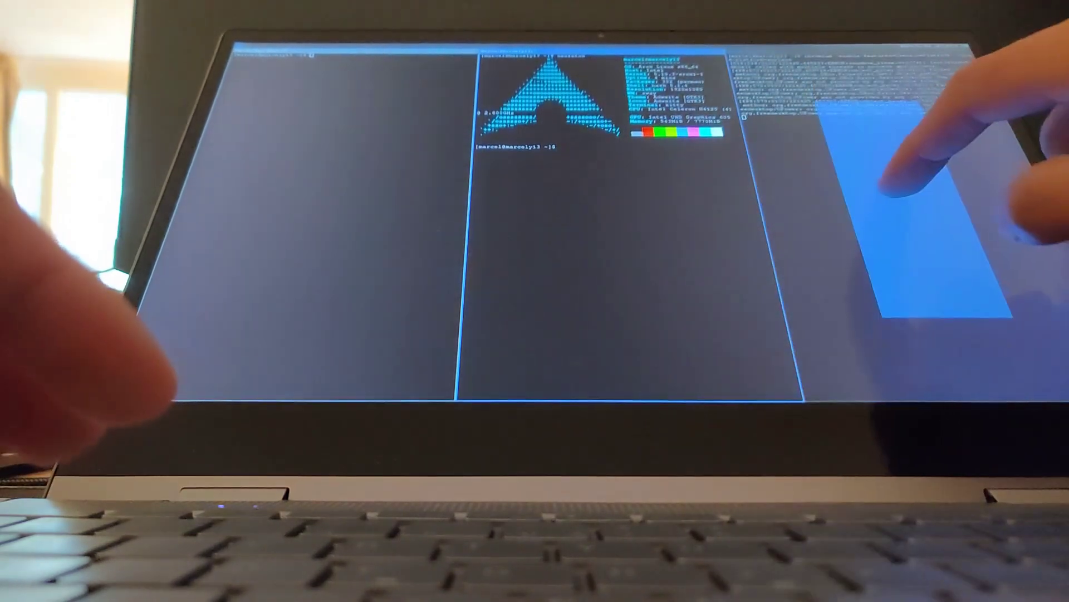
left_click_drag(886, 188, 919, 167)
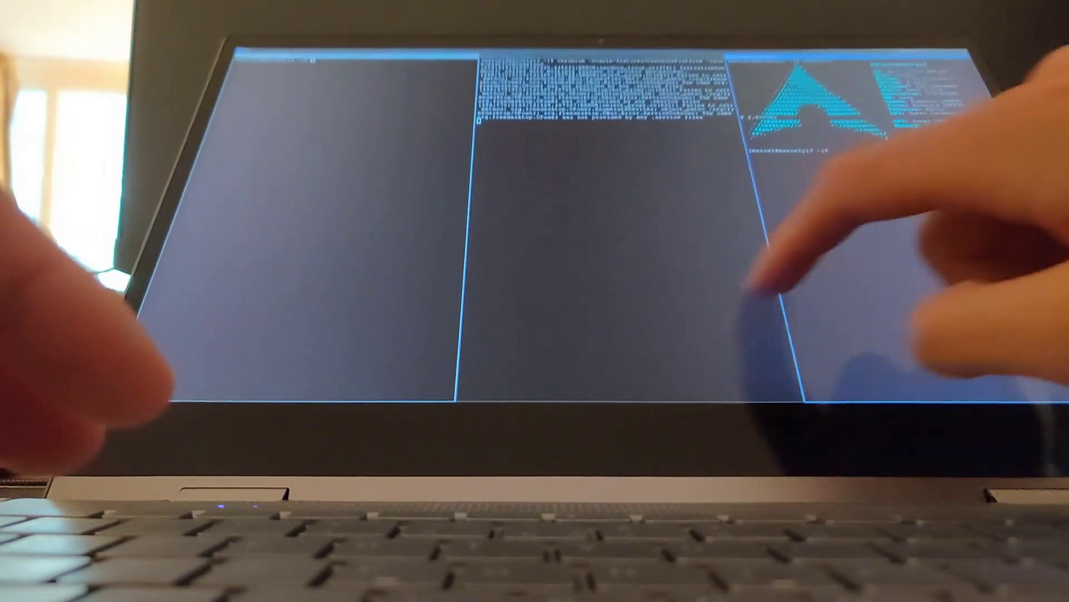
left_click_drag(752, 284, 694, 309)
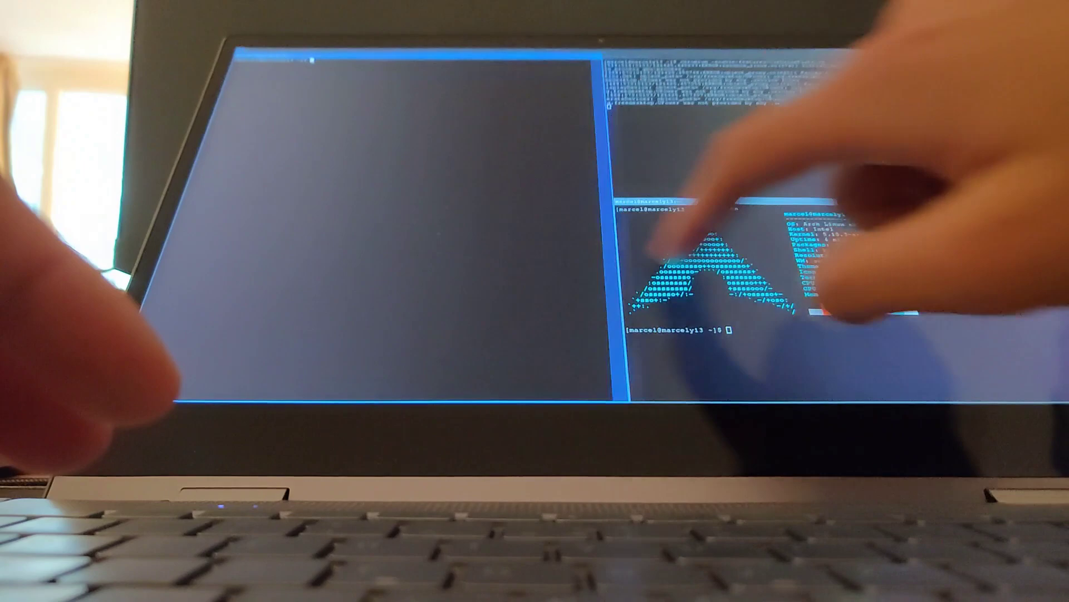
left_click_drag(669, 251, 786, 192)
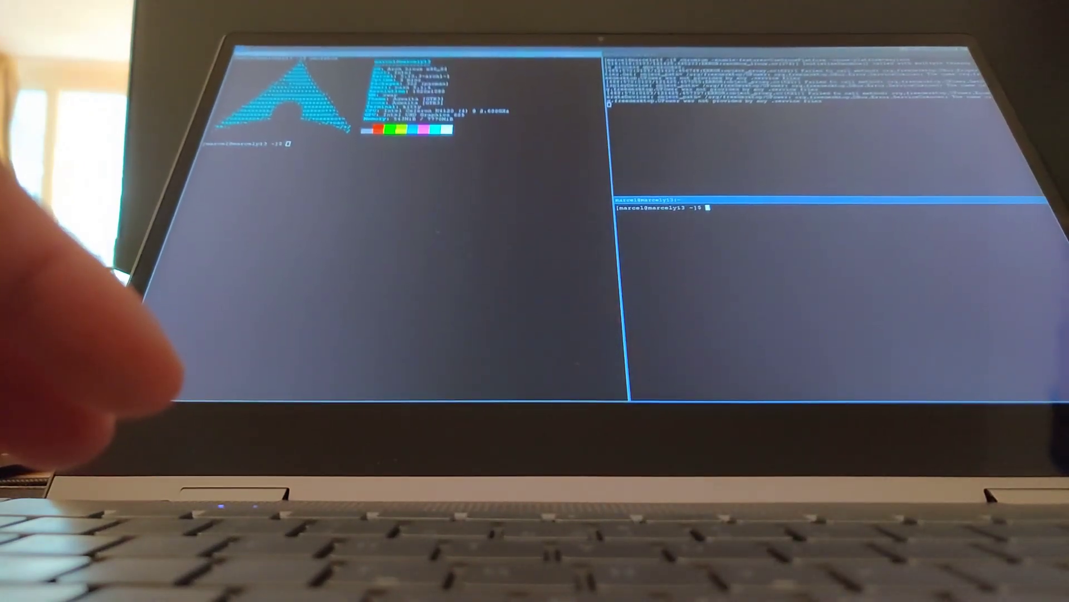